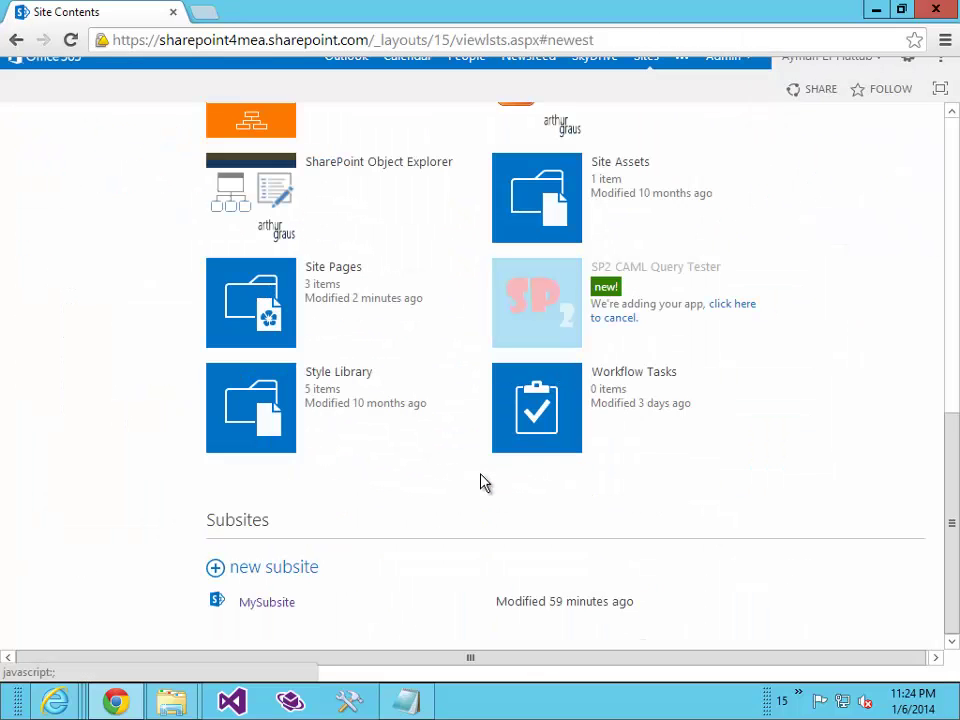
Reload the site contents, open the SP2 CAML Query Tester app and always allow the Microsoft Office plug-in on its site
right_click(789, 305)
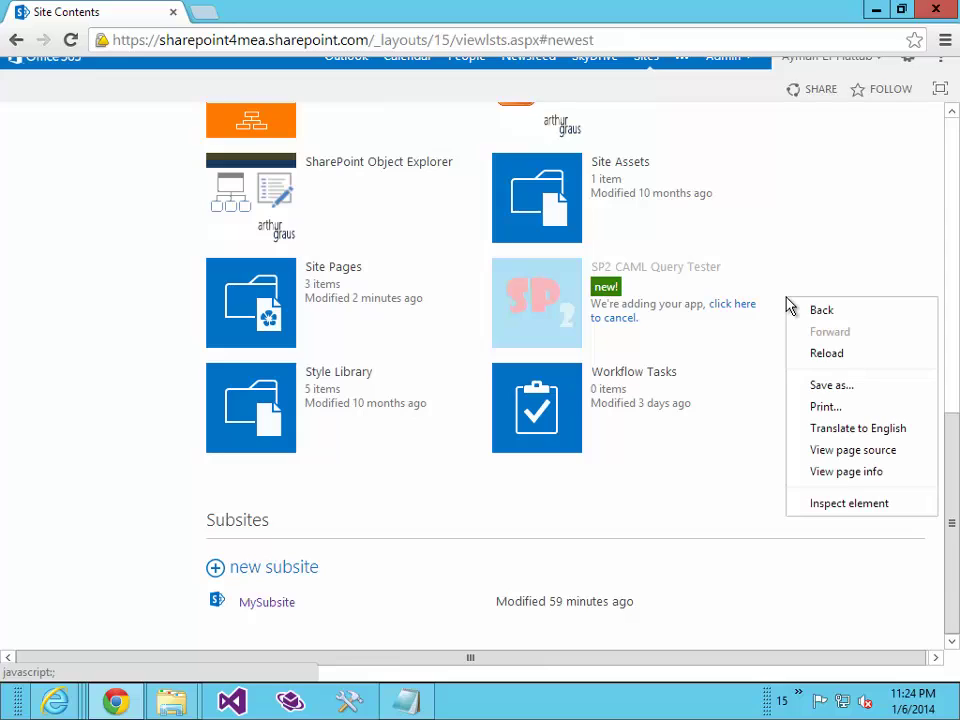
click(818, 355)
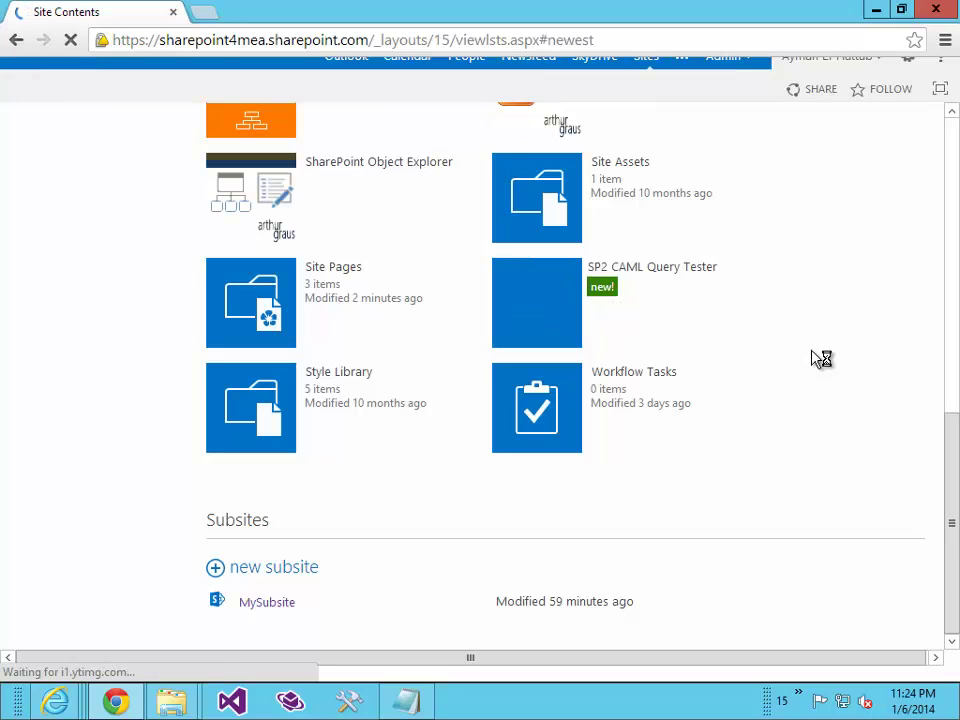
click(673, 270)
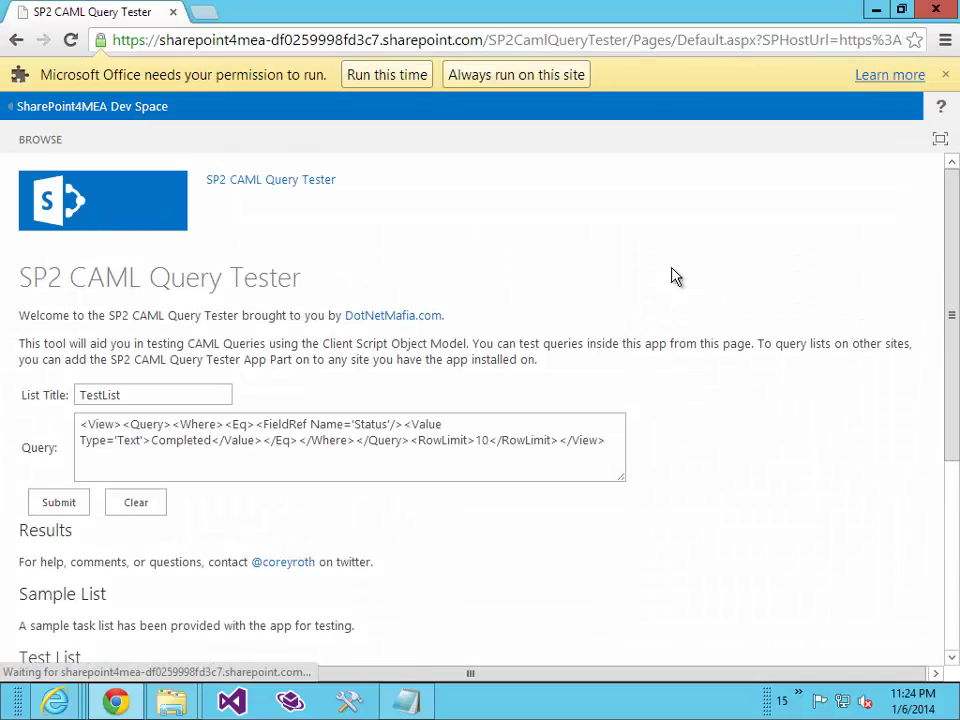
click(505, 75)
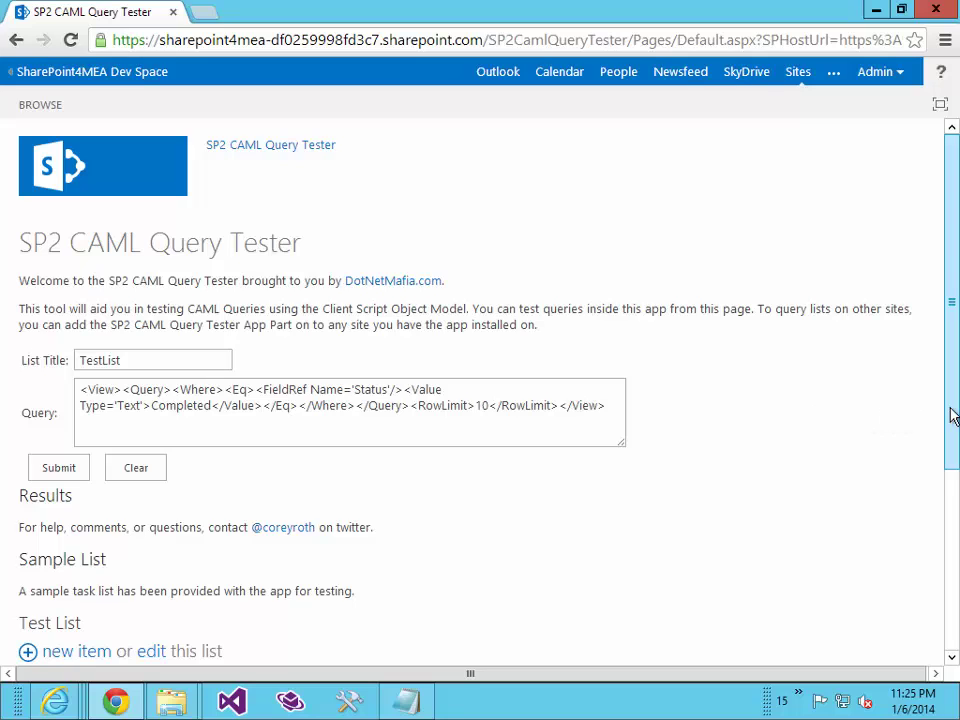
Review the sample Test List and submit the default CAML query for TestList items whose Status is Completed
drag(952, 416, 957, 595)
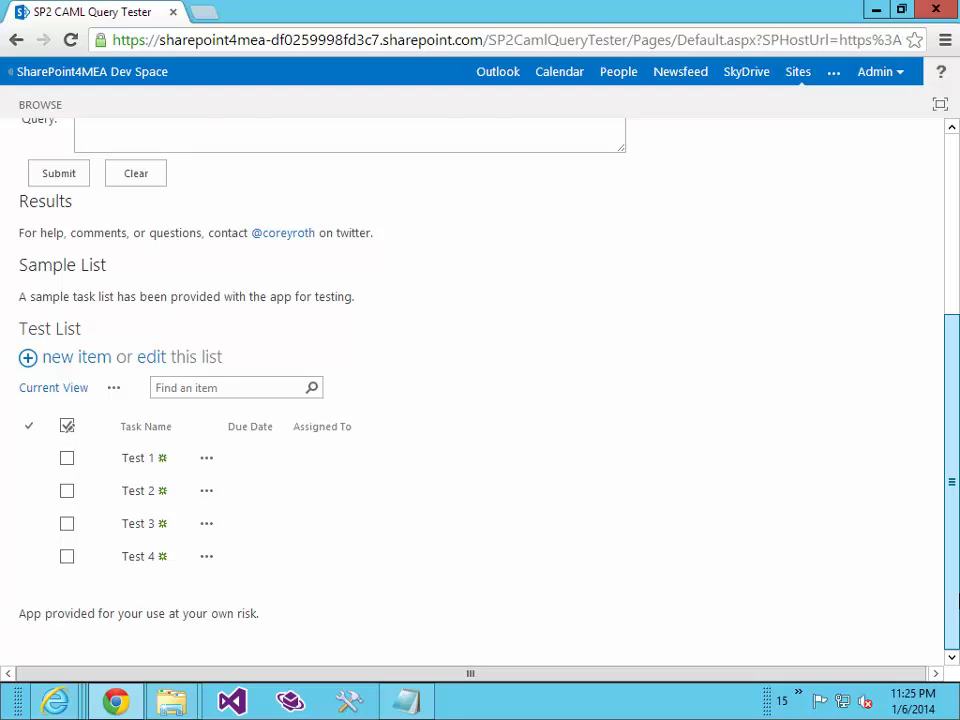
drag(957, 590, 957, 416)
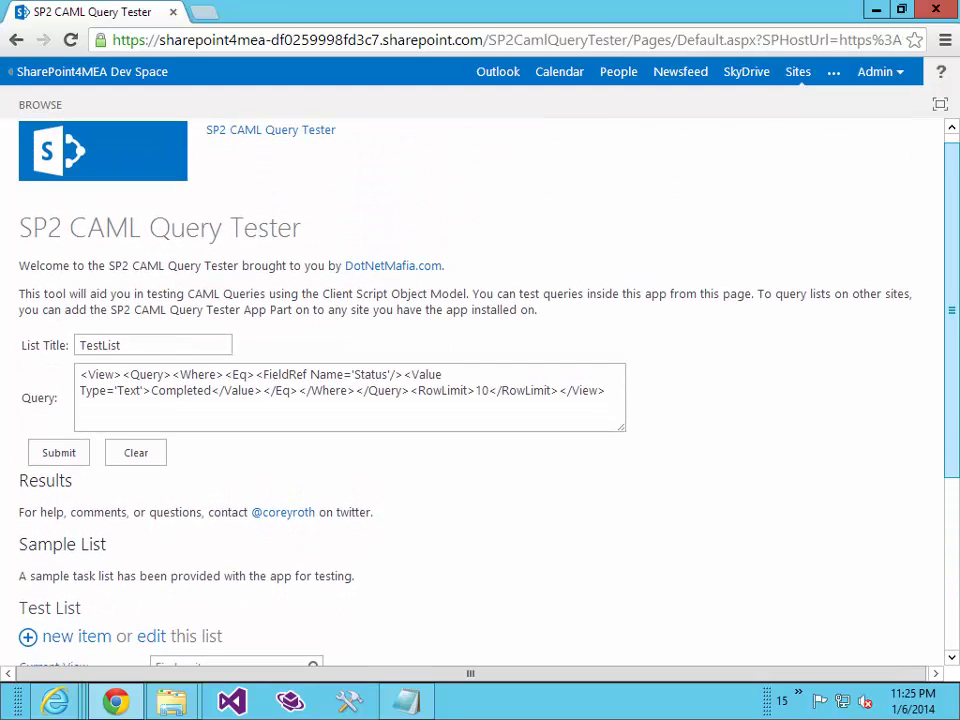
click(560, 419)
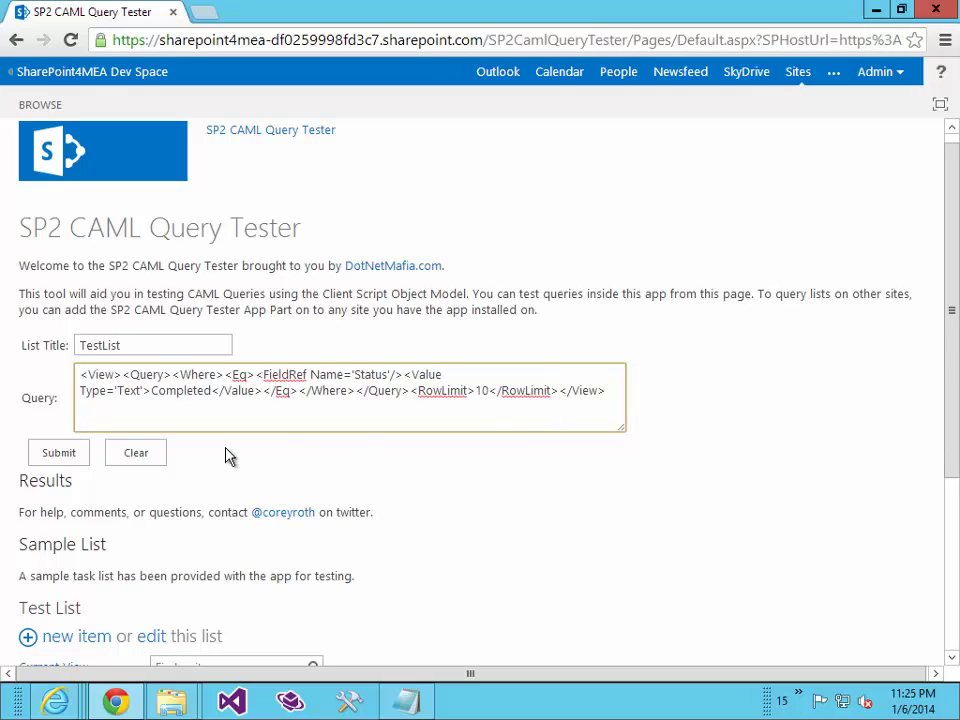
click(60, 456)
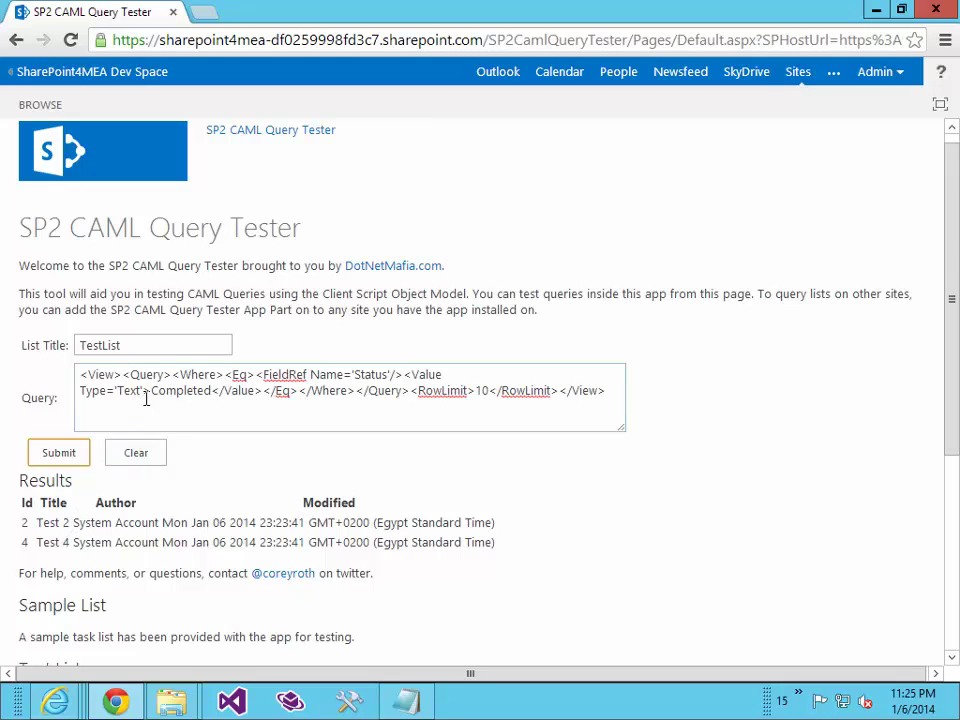
Change the Status value in the CAML query to Not Started and submit it
drag(154, 391, 212, 391)
text(Not S)
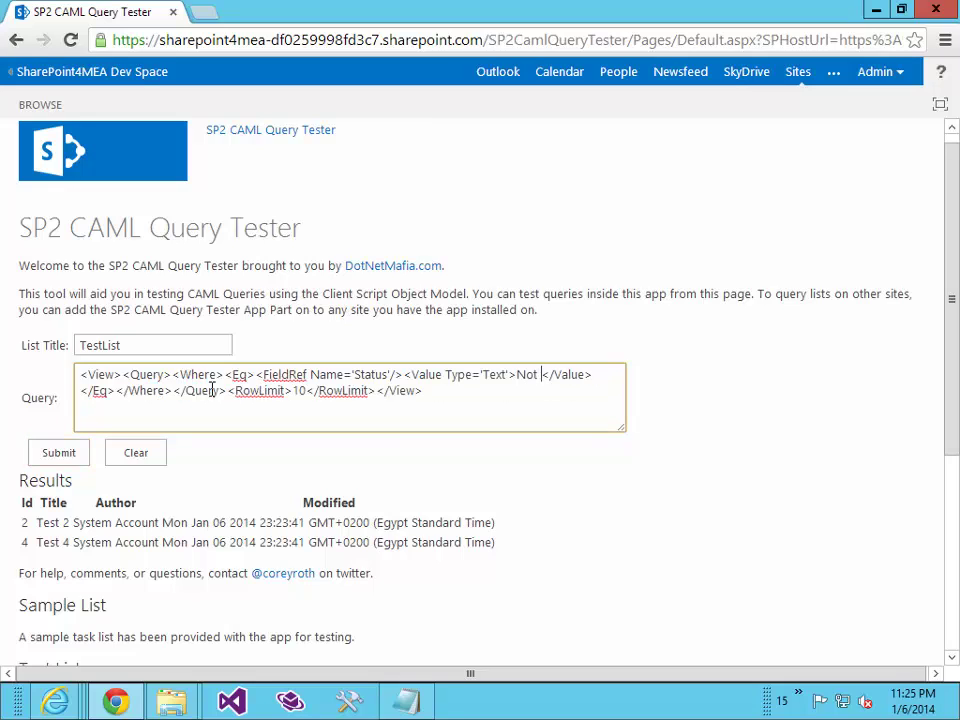
text(tarted)
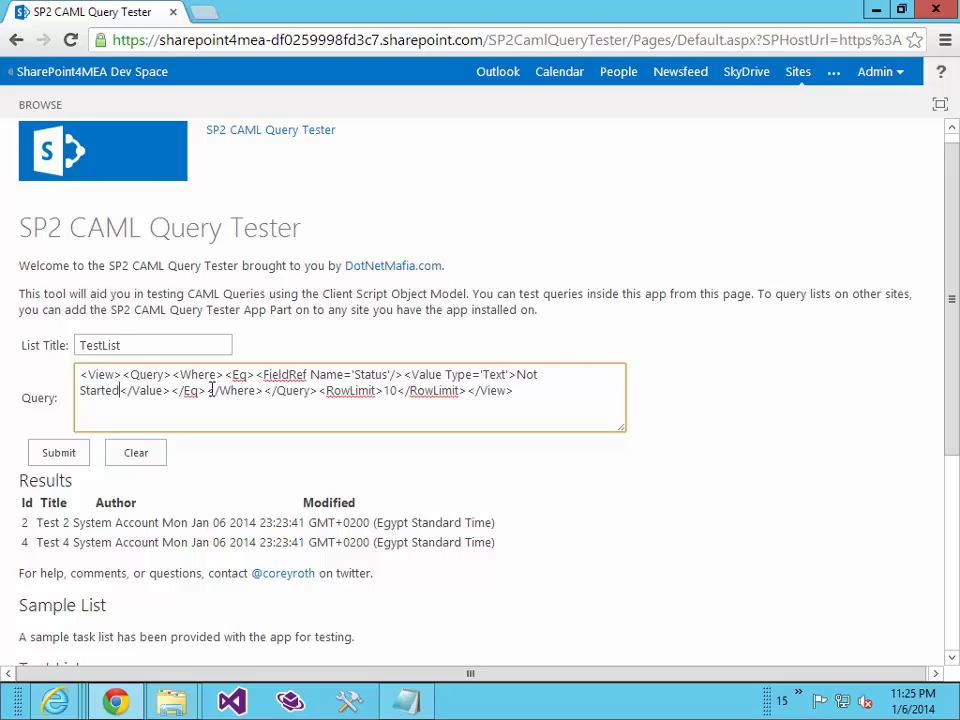
click(70, 454)
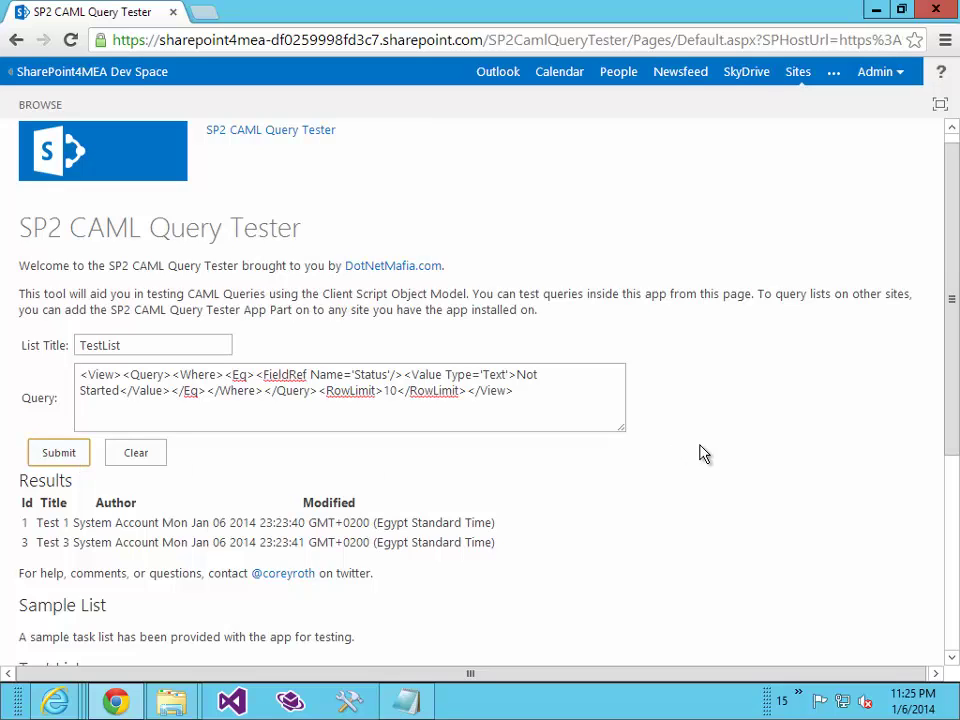
Return to the SharePoint4MEA Dev Space site and create a new page named QueryTester
click(130, 78)
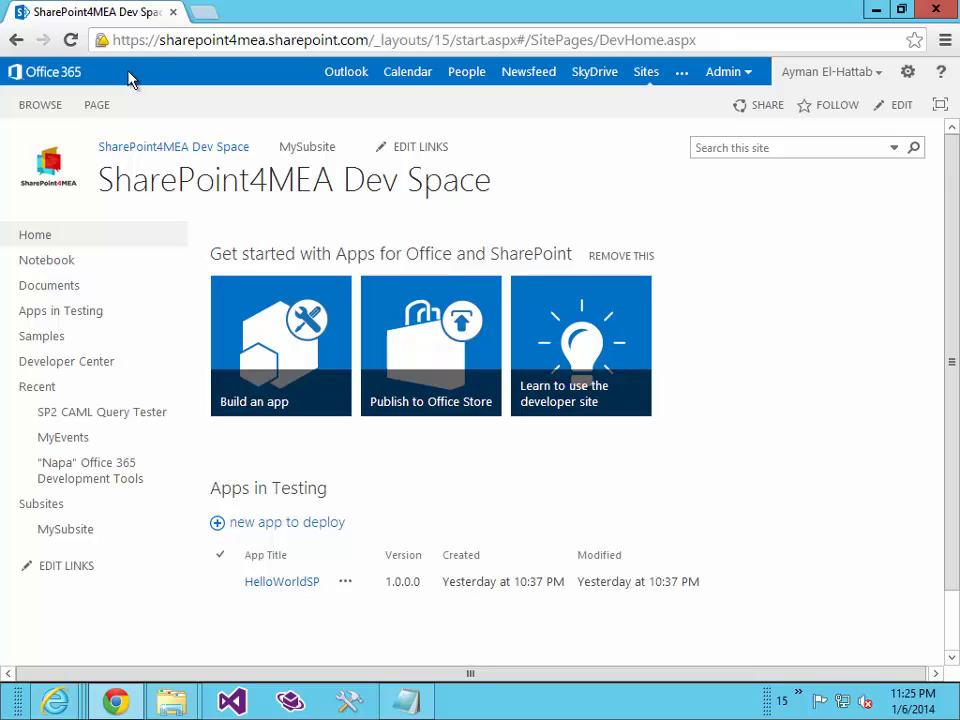
click(907, 74)
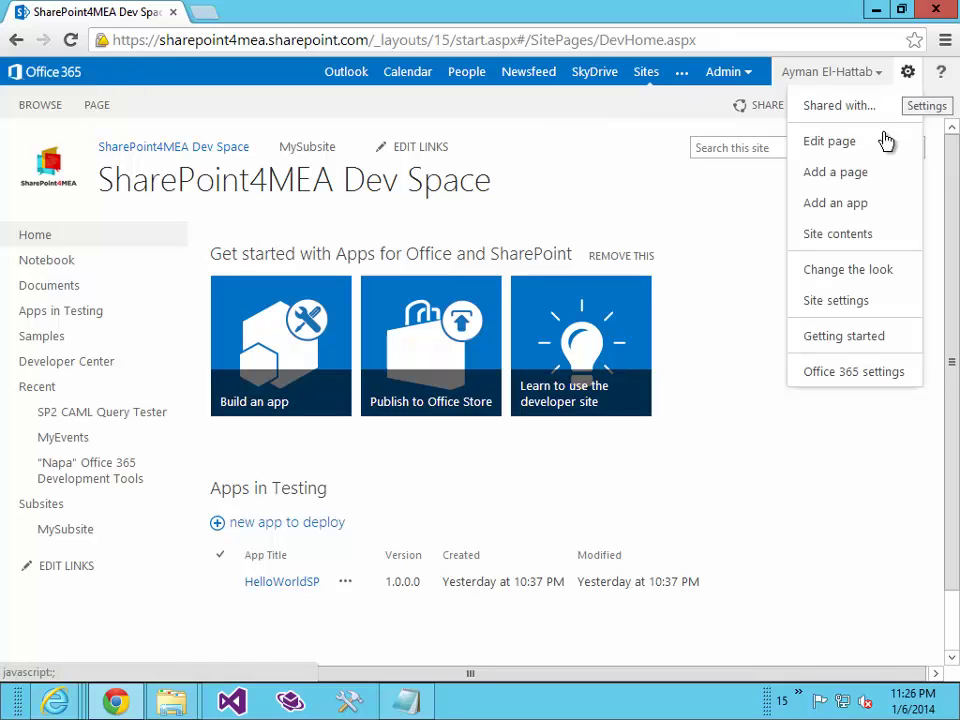
click(868, 175)
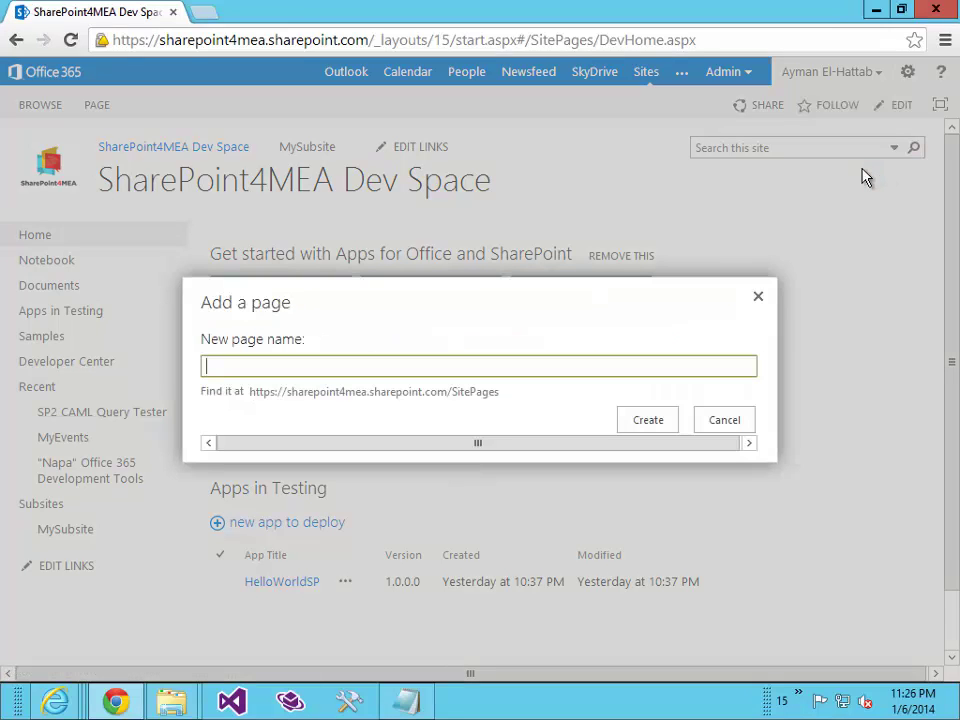
text(Qer)
key(BackSpace)
text(ueryTester)
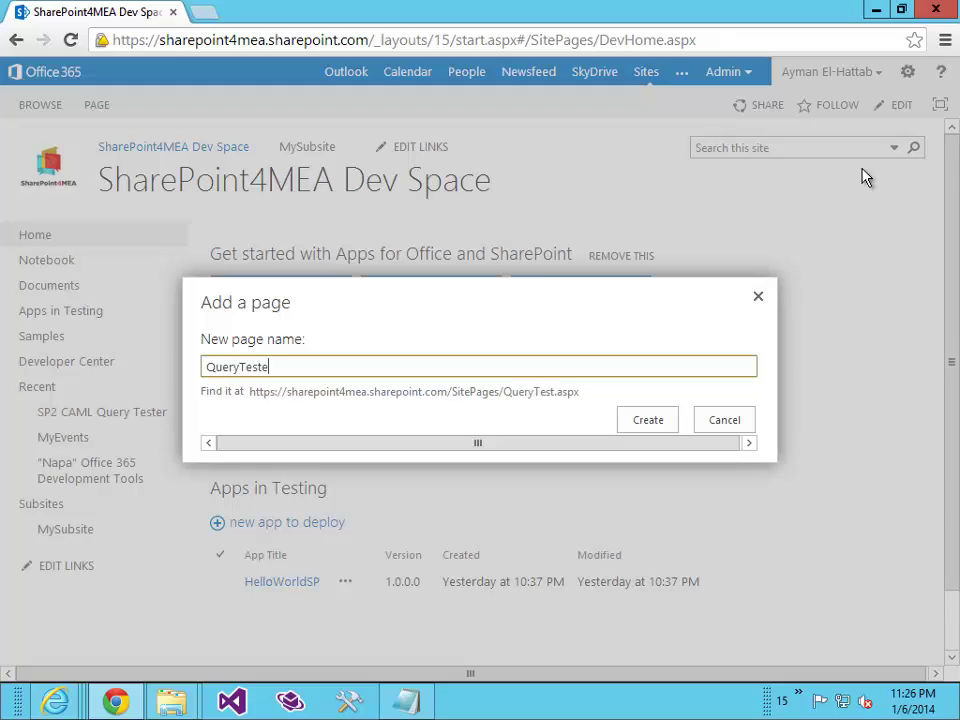
click(658, 421)
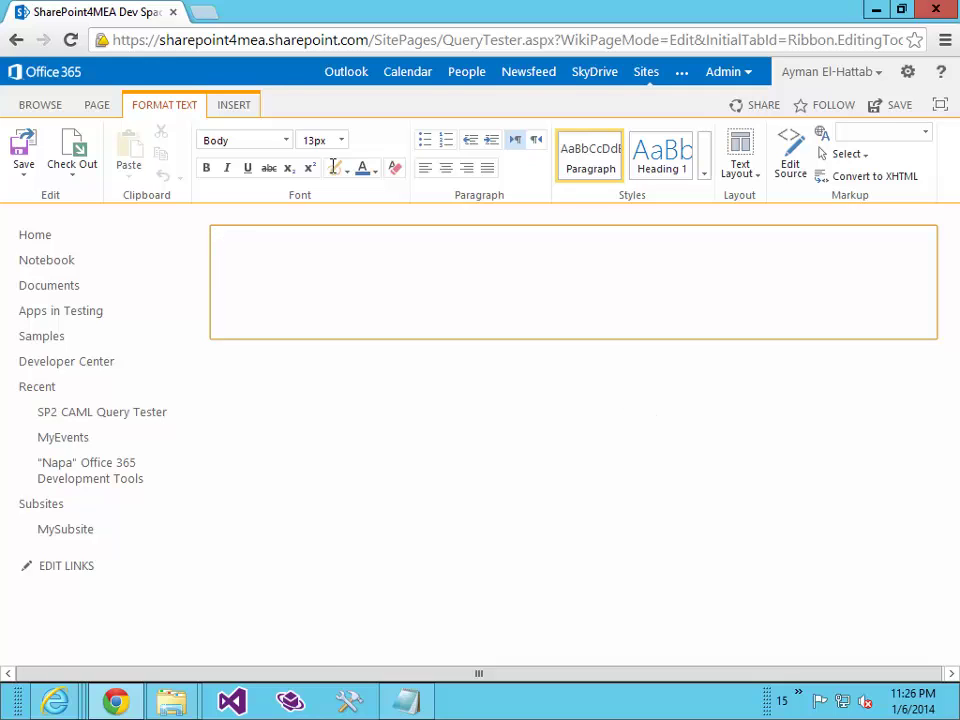
Insert the SP2 CAML Query Tester app part into the QueryTester page and save the page
click(245, 110)
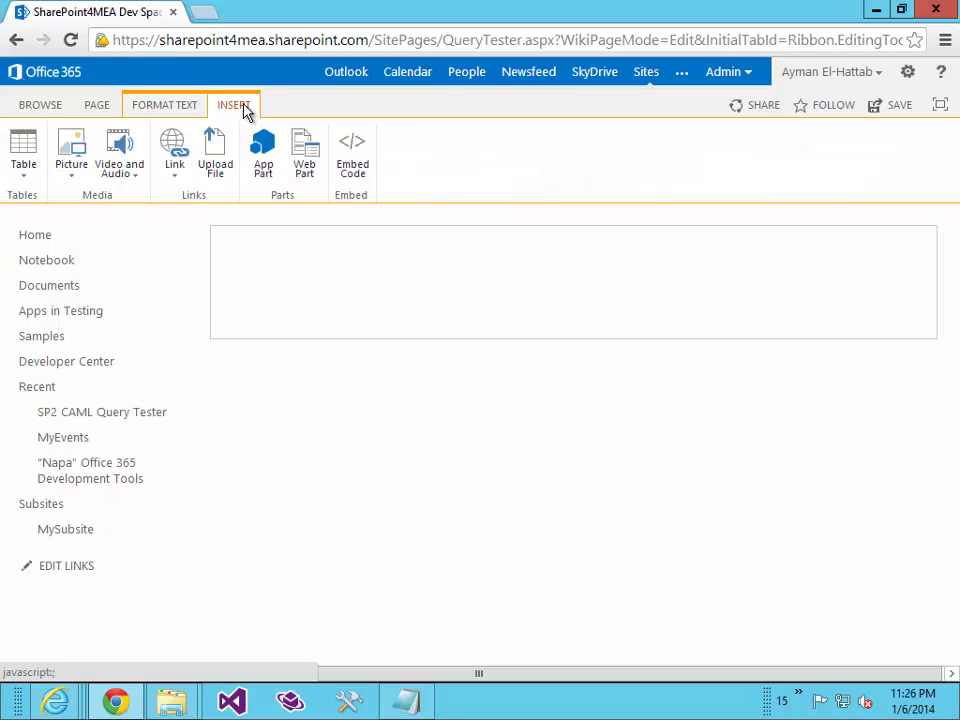
click(257, 145)
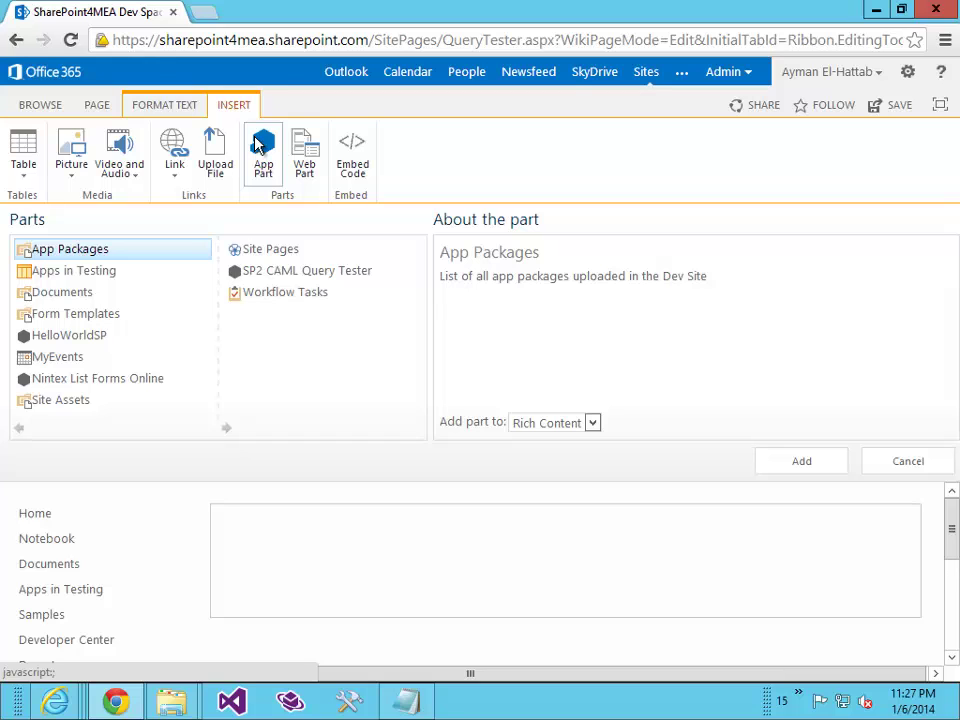
click(305, 271)
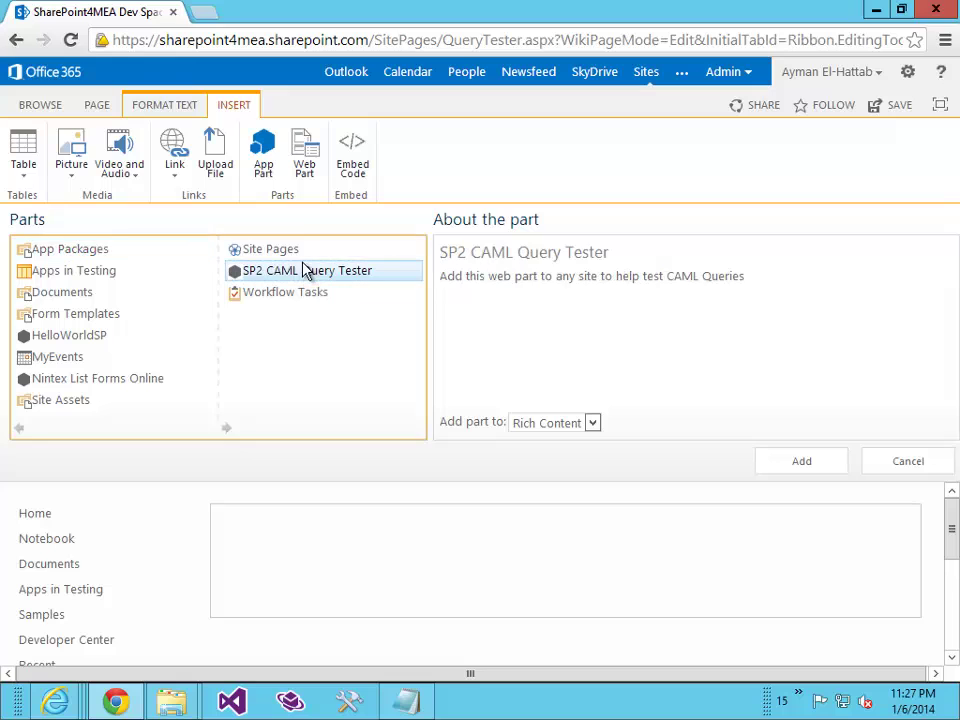
click(784, 463)
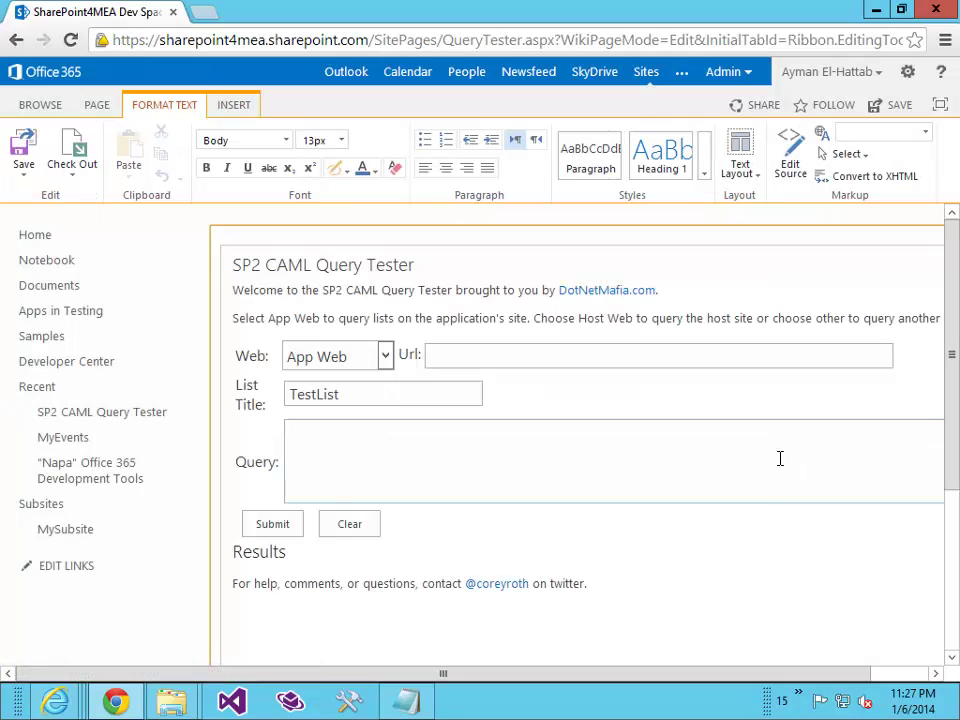
click(780, 456)
text(<View><Query><Where><Eq><FieldRef Name='Status'/><Value Type='Text'>Completed</Value></Eq></Where></Query><RowLimit>10</RowLimit></View>)
click(37, 160)
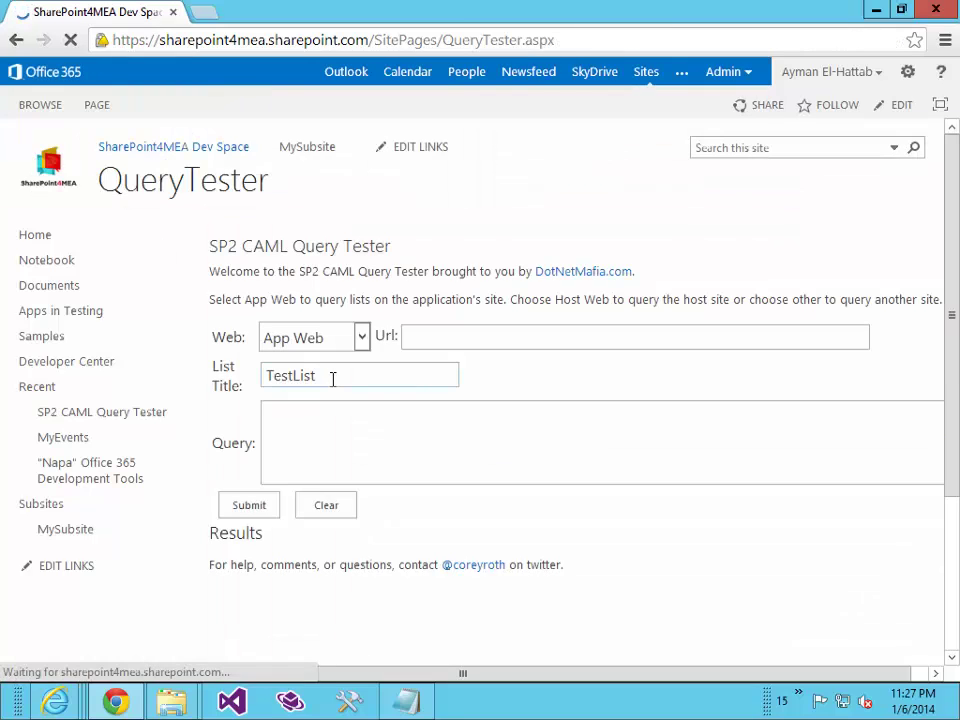
Submit a CAML query on the App Web's TestList for items with Status Completed and a row limit of 10
click(360, 420)
text(<View><Query><Where><Eq><FieldRef Name='Status'/><Value Type='Text'>Completed</Value></Eq></Where></Query><RowLimit>10</RowLimit></View>)
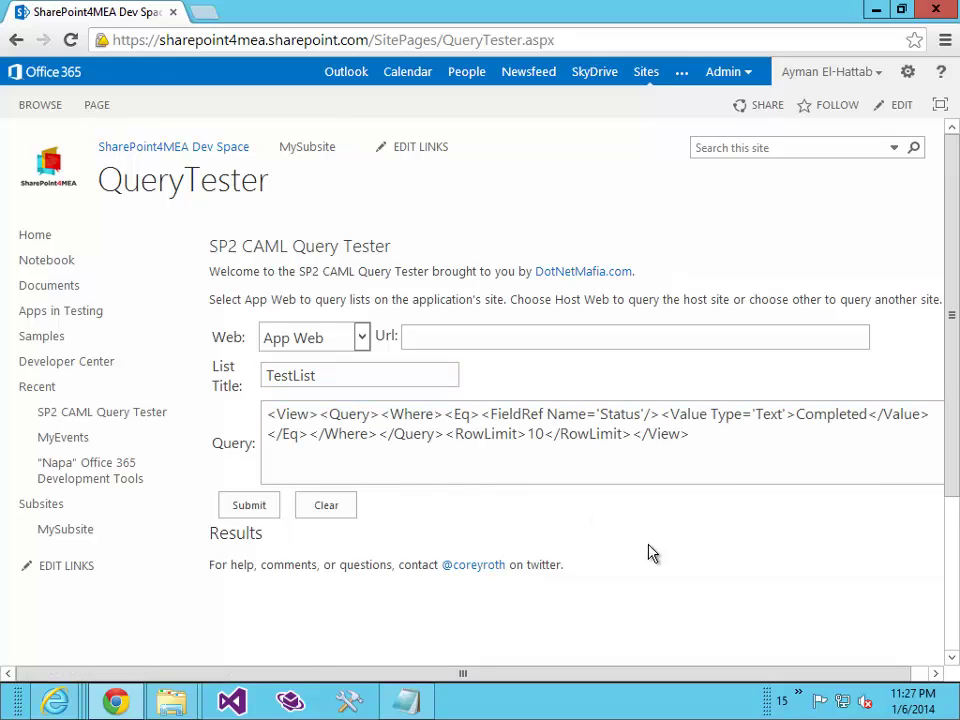
click(694, 433)
click(272, 507)
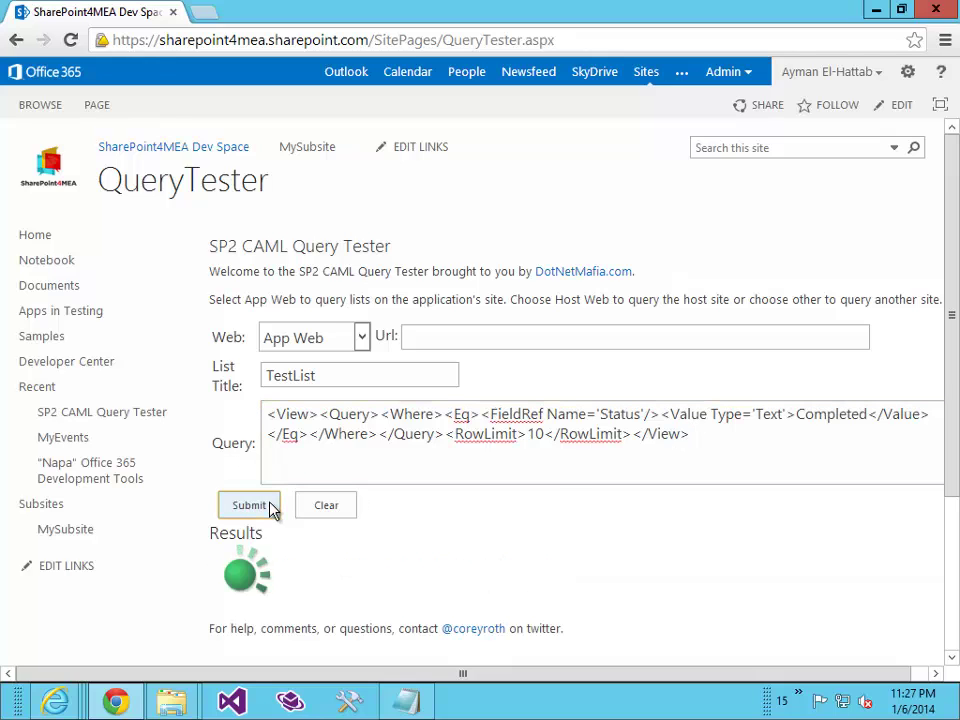
Switch the query target to Host Web and set the list title to MyEvents
click(361, 337)
click(300, 383)
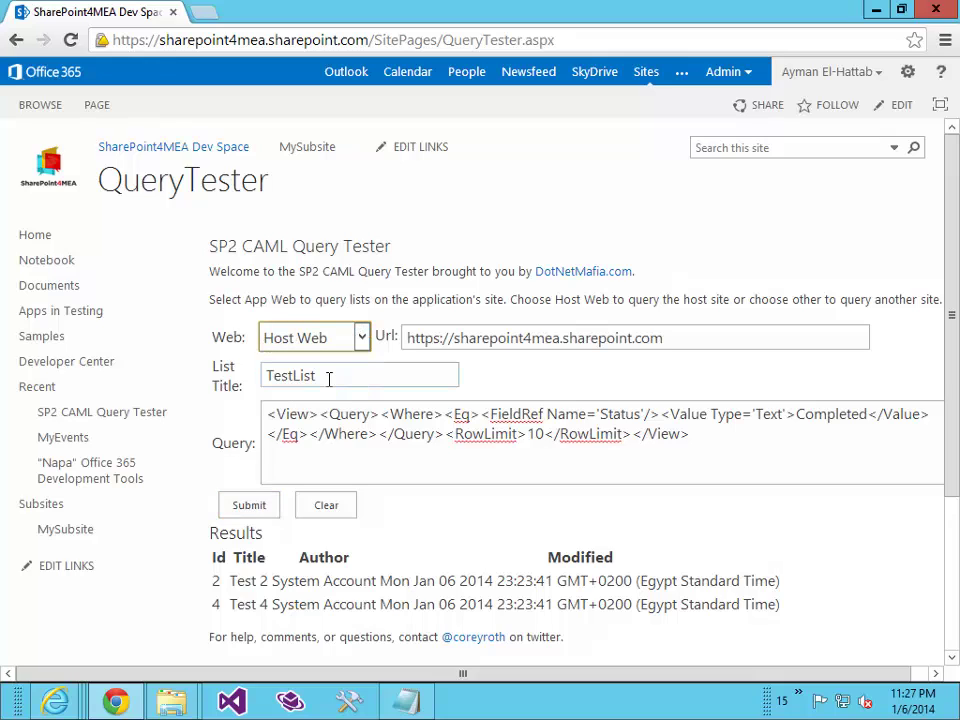
click(291, 375)
double_click(291, 375)
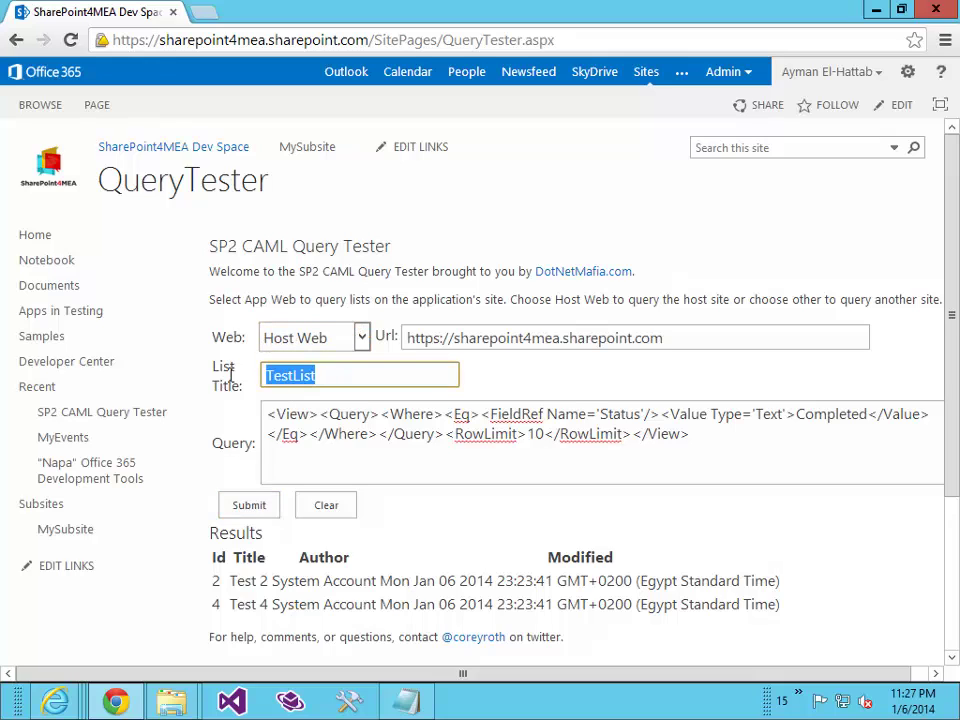
text(MyEvents)
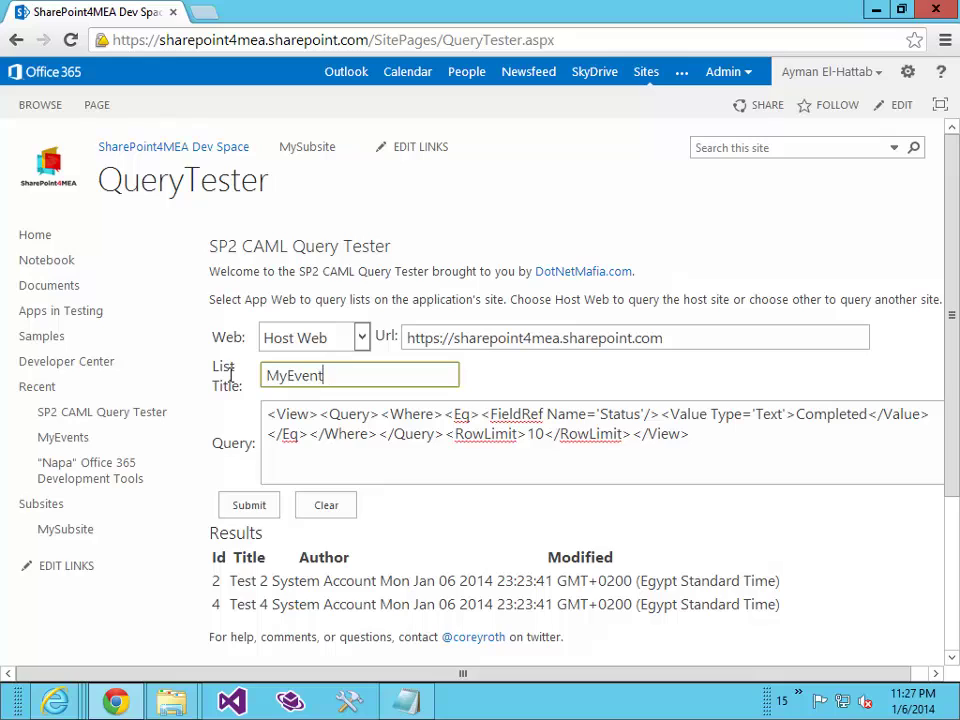
Clear the CAML query text and submit the empty query against the MyEvents list
click(289, 435)
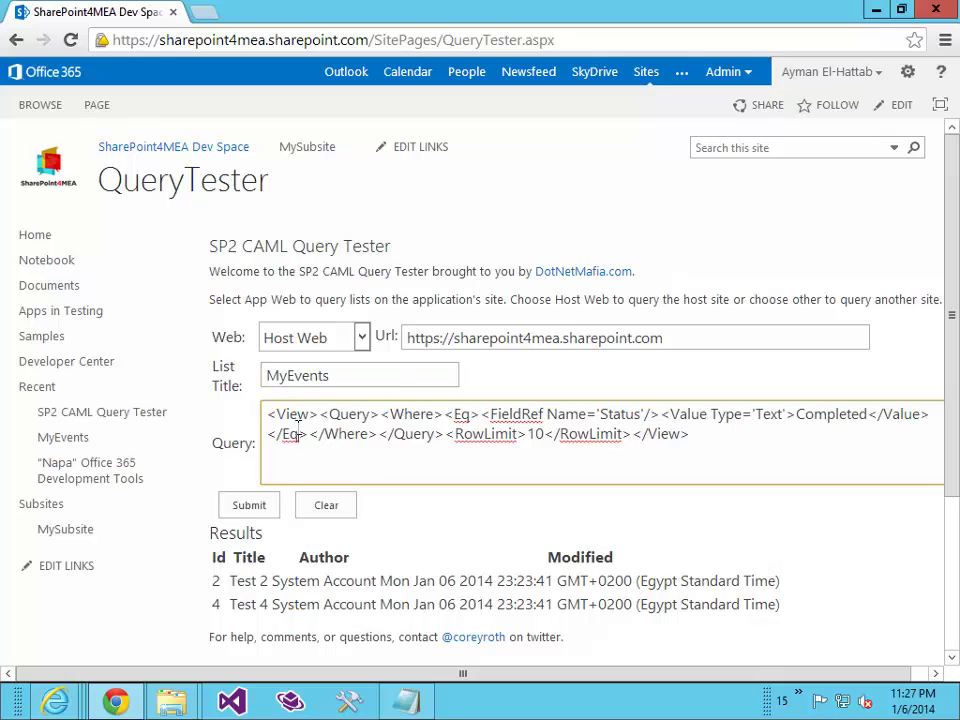
key(ctrl+a)
key(Delete)
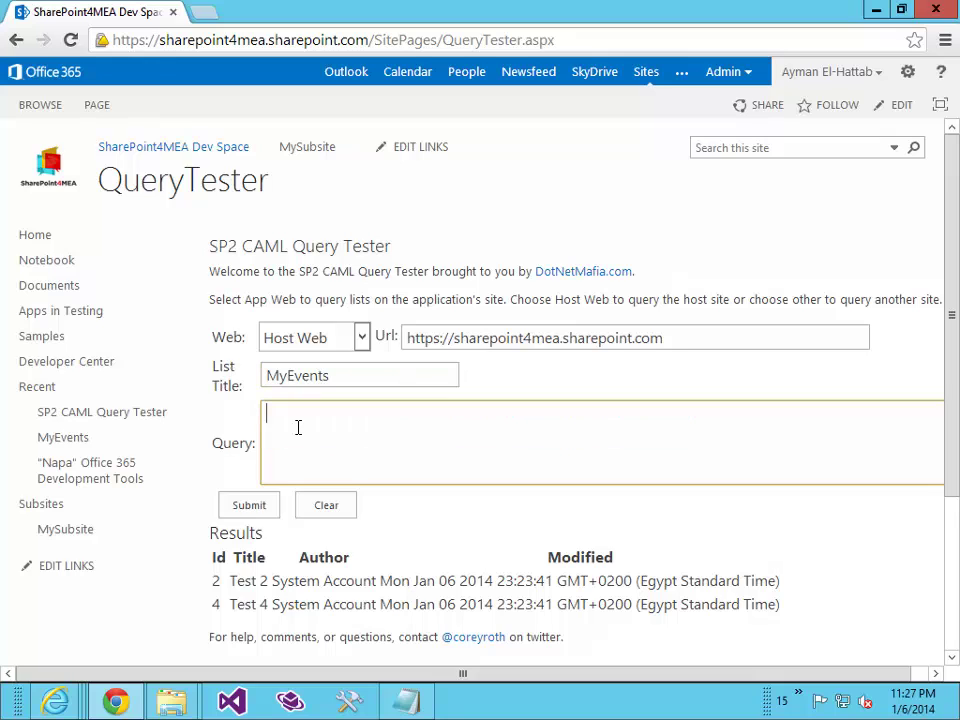
click(256, 507)
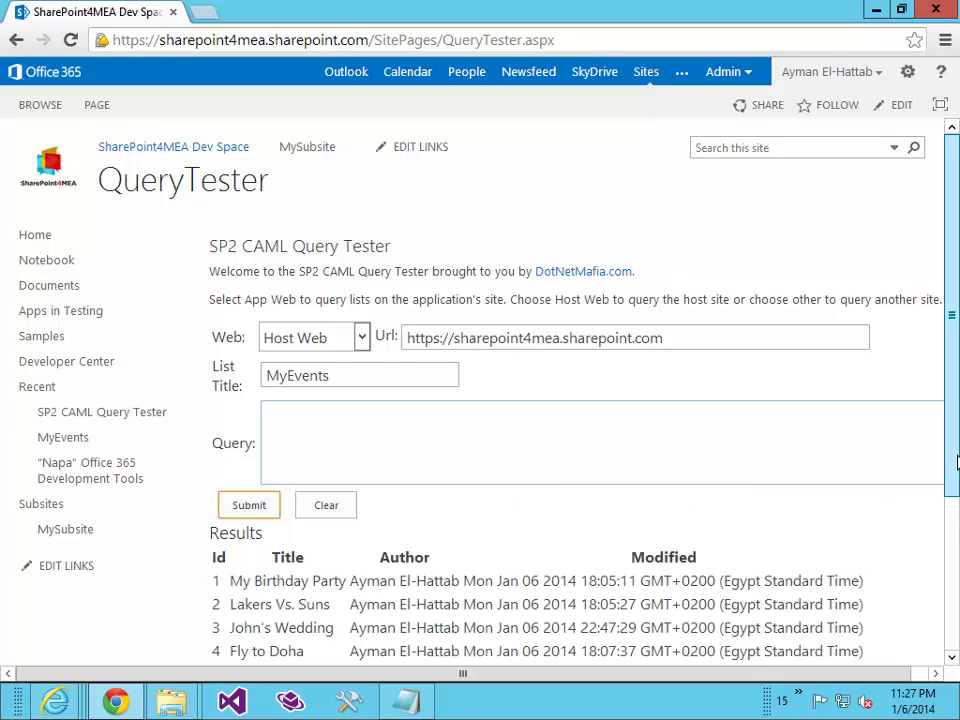
Examine the Modified times in the MyEvents results, highlighting the time of the item with Id 3
drag(957, 460, 958, 499)
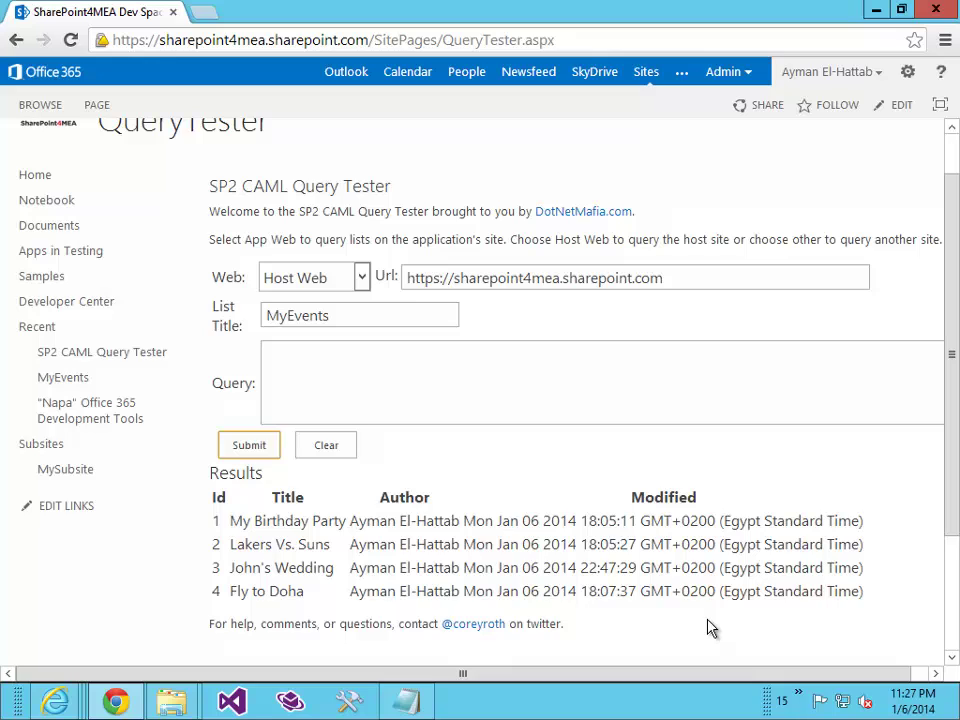
drag(582, 568, 640, 568)
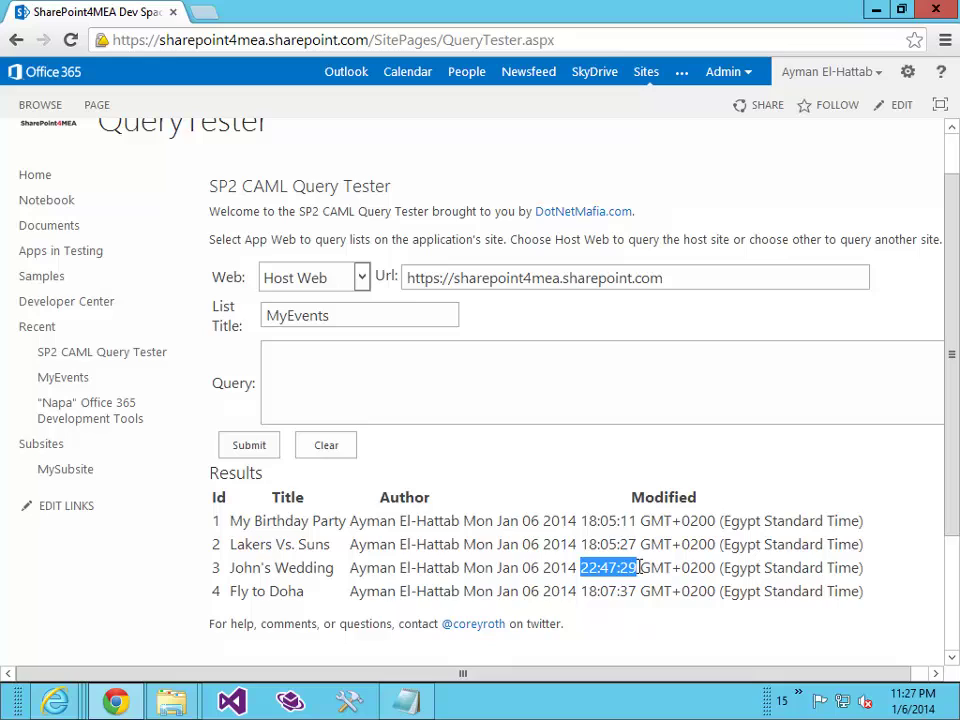
click(615, 641)
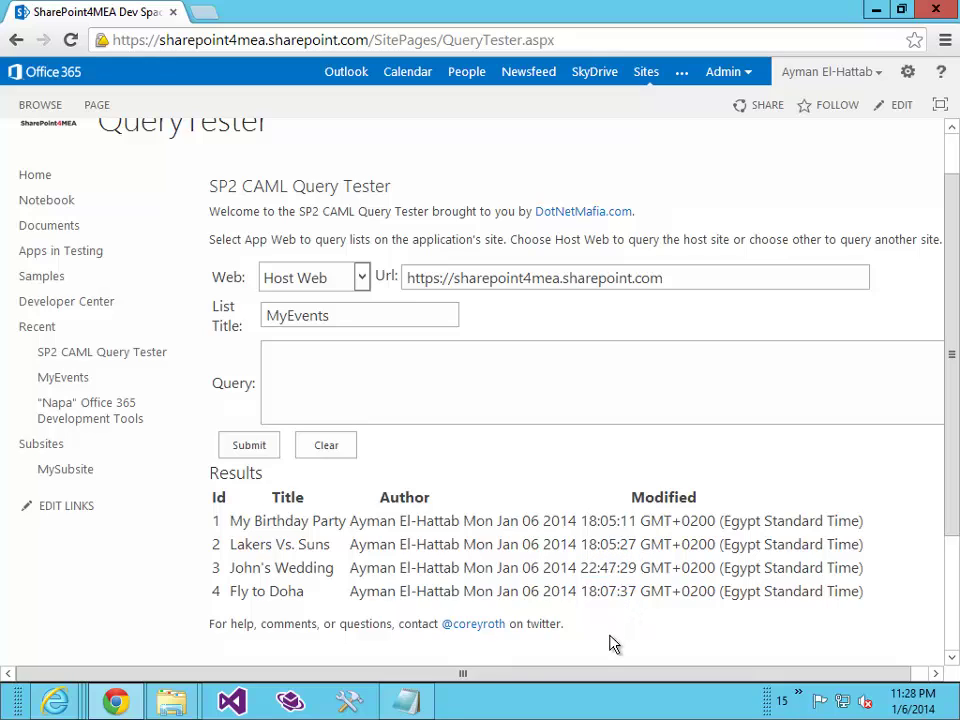
Switch to Notepad and examine the saved CAML query's Geq operator and its Modified date value, then return to the query tester
click(416, 705)
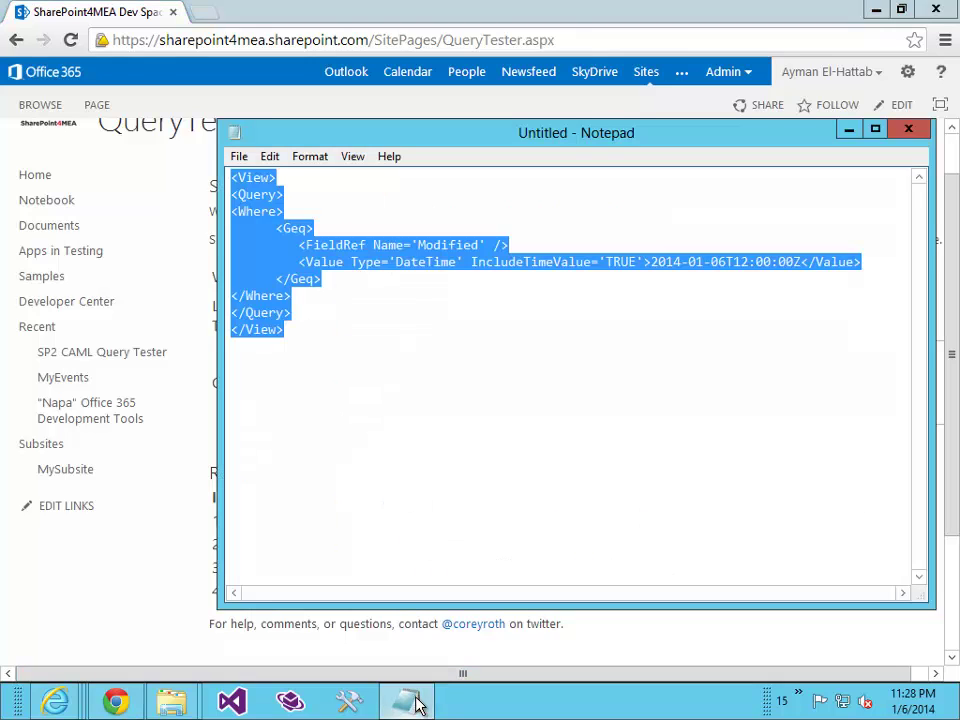
click(344, 417)
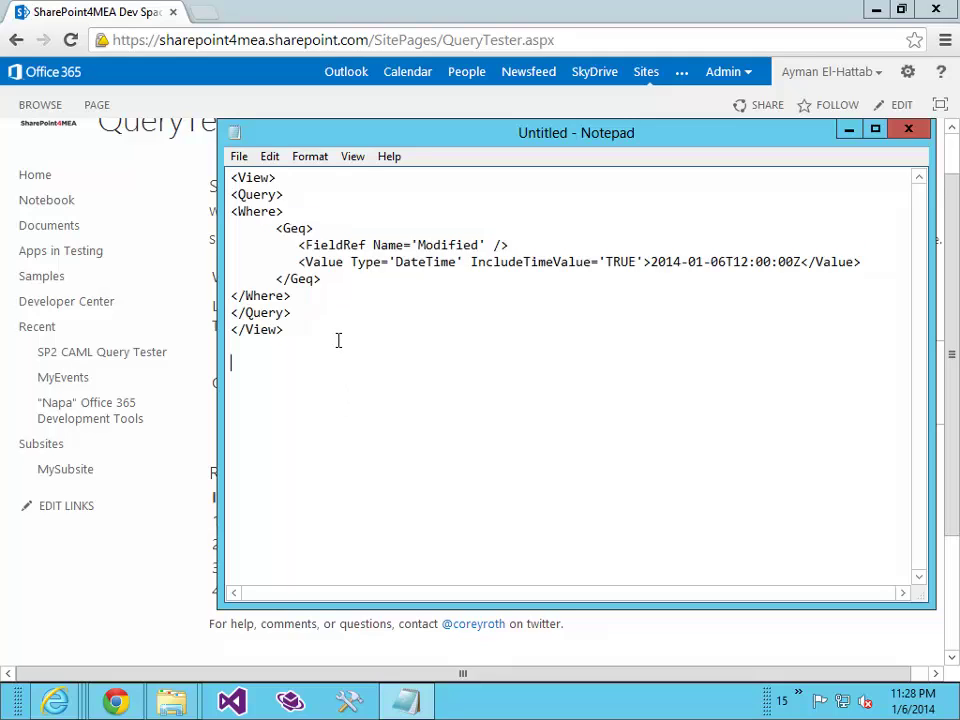
double_click(296, 232)
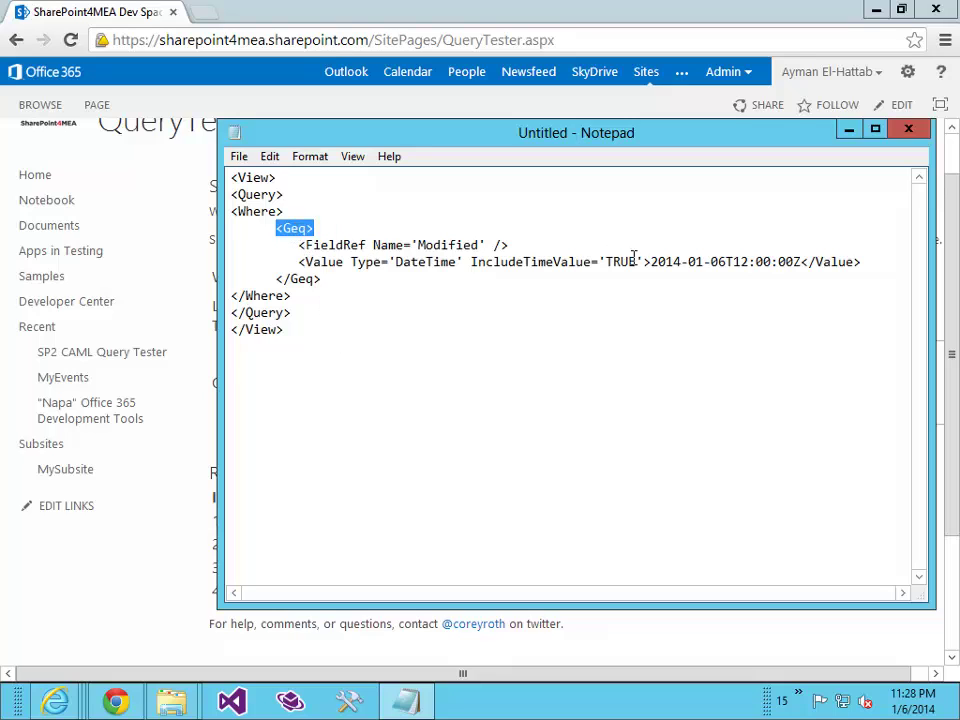
drag(655, 258, 800, 259)
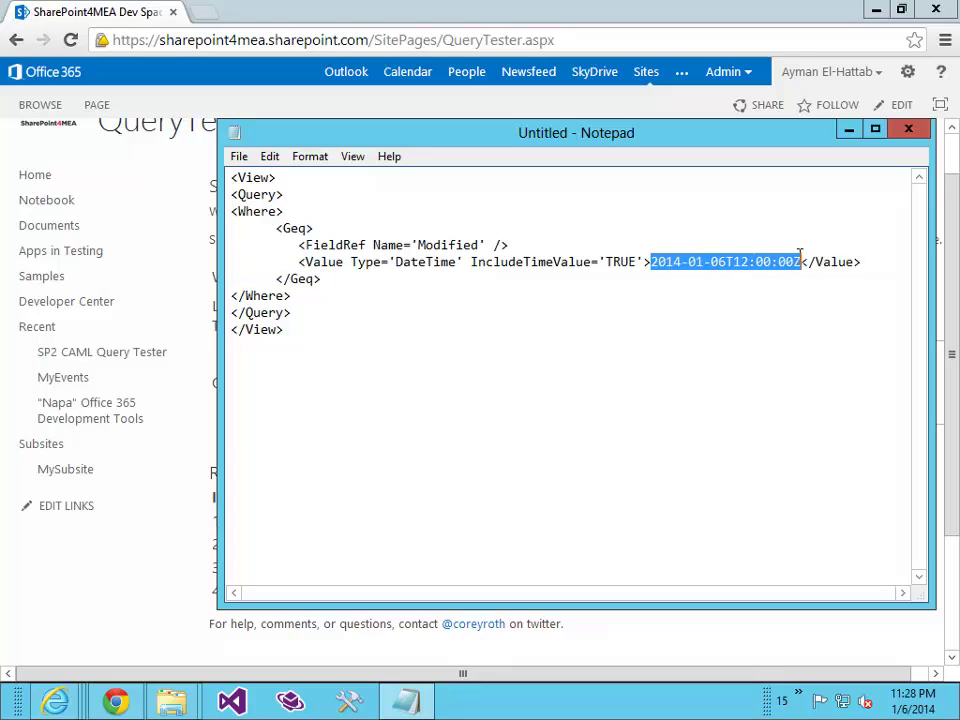
click(849, 131)
Paste and submit the copied CAML query on MyEvents for items with Modified at or after 2014-01-06T12:00:00Z, including the time value
click(555, 362)
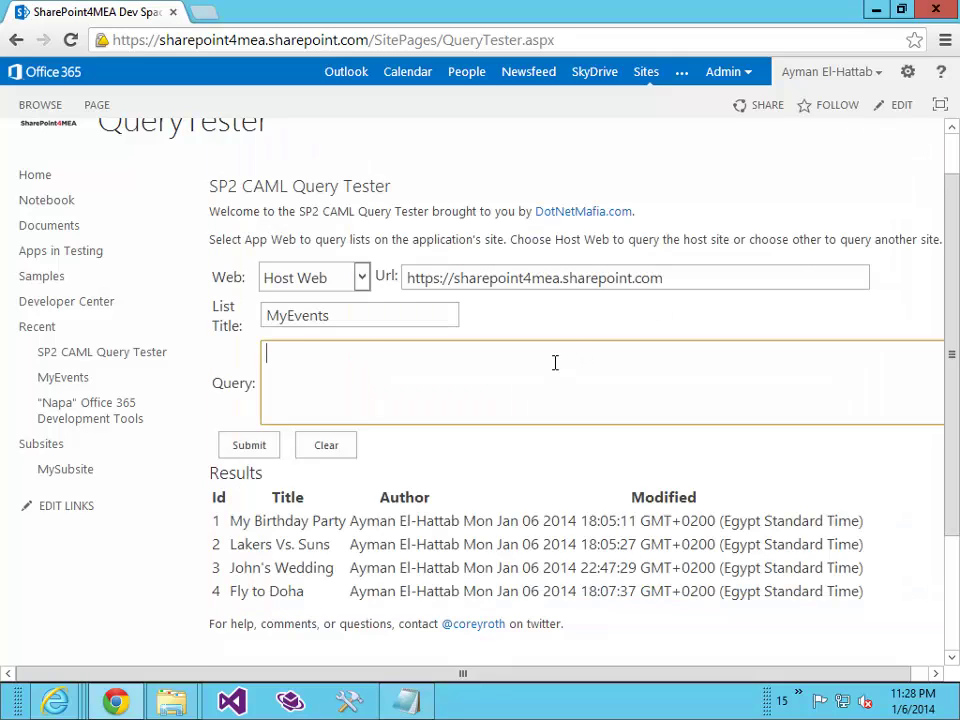
key(ctrl+v)
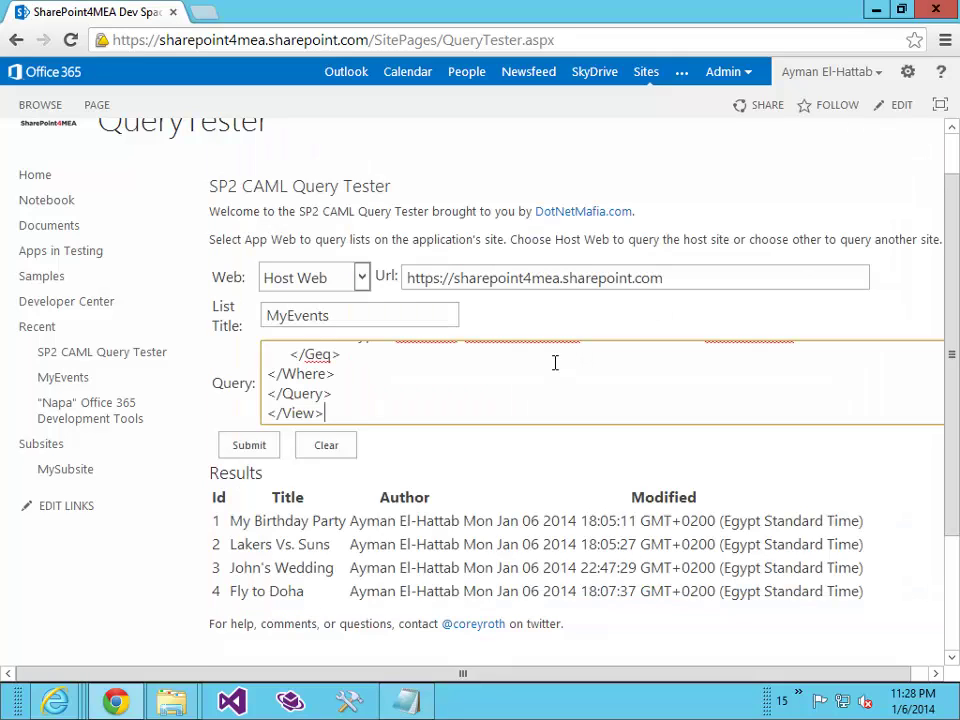
click(258, 449)
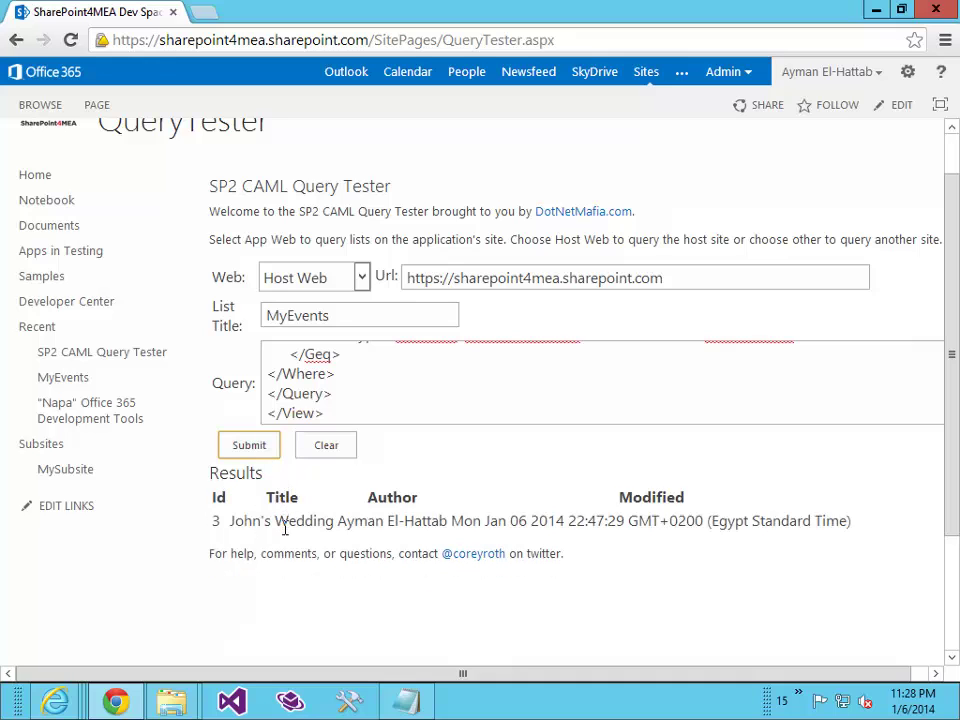
click(329, 449)
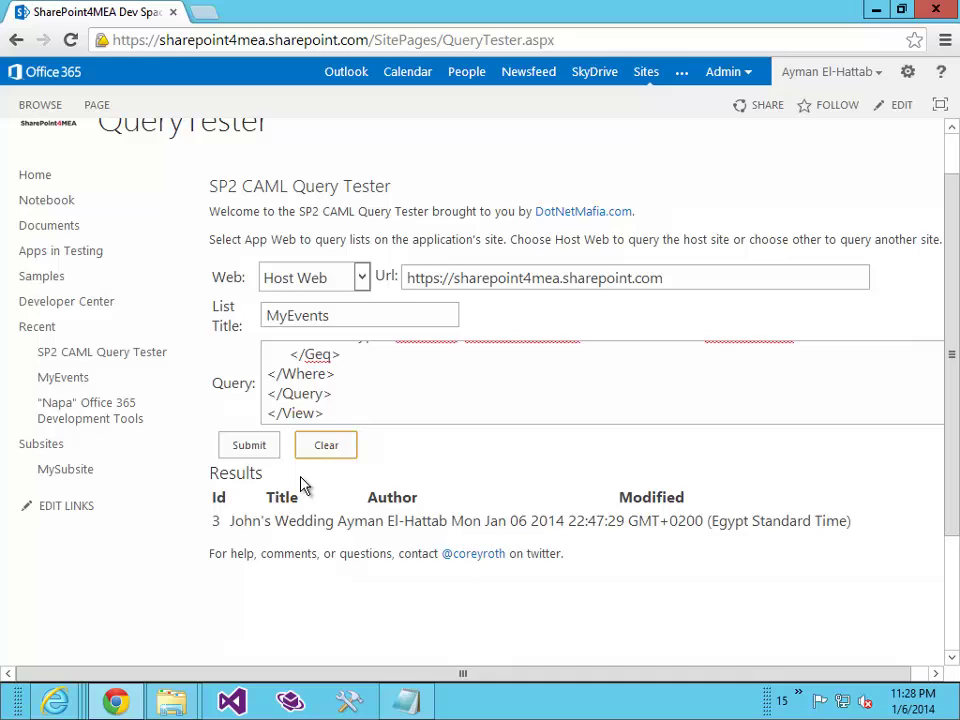
click(360, 278)
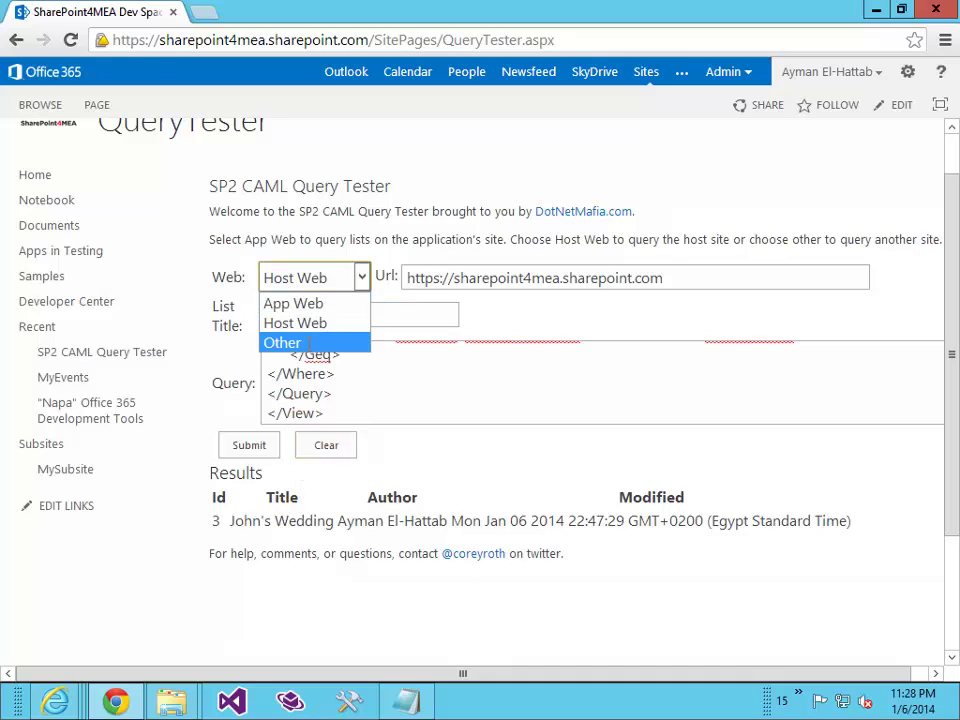
click(310, 343)
click(382, 276)
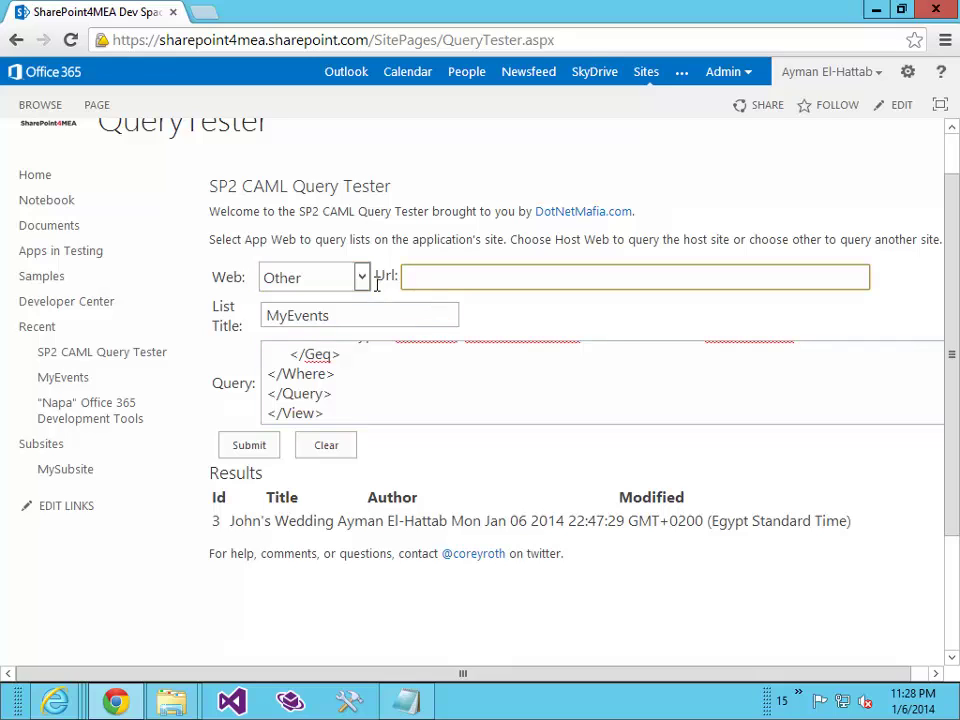
right_click(60, 472)
click(120, 567)
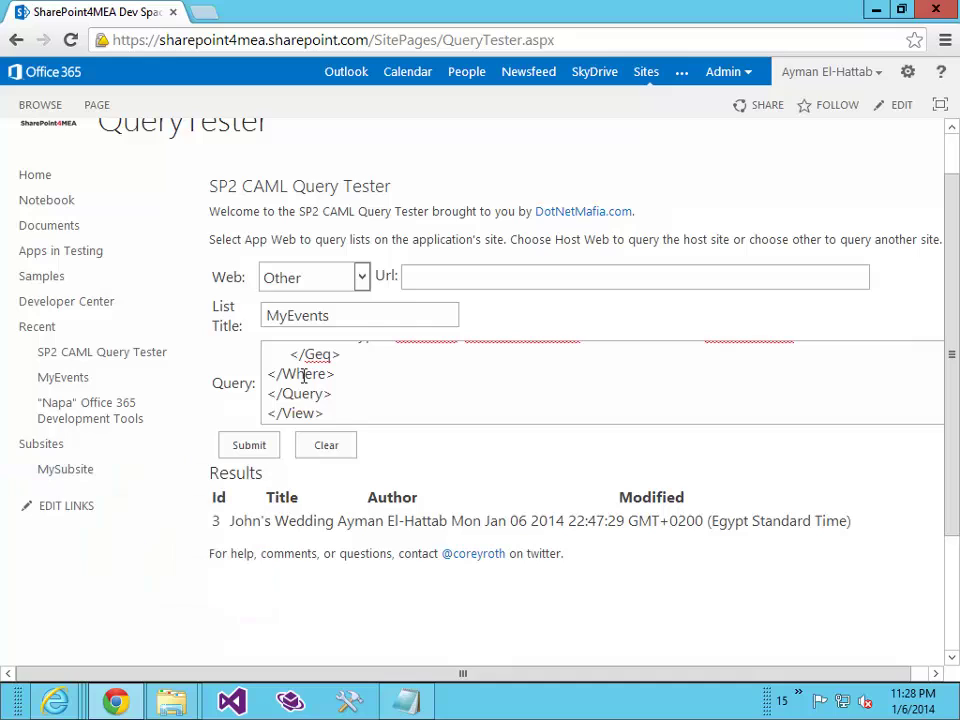
click(435, 281)
key(ctrl+v)
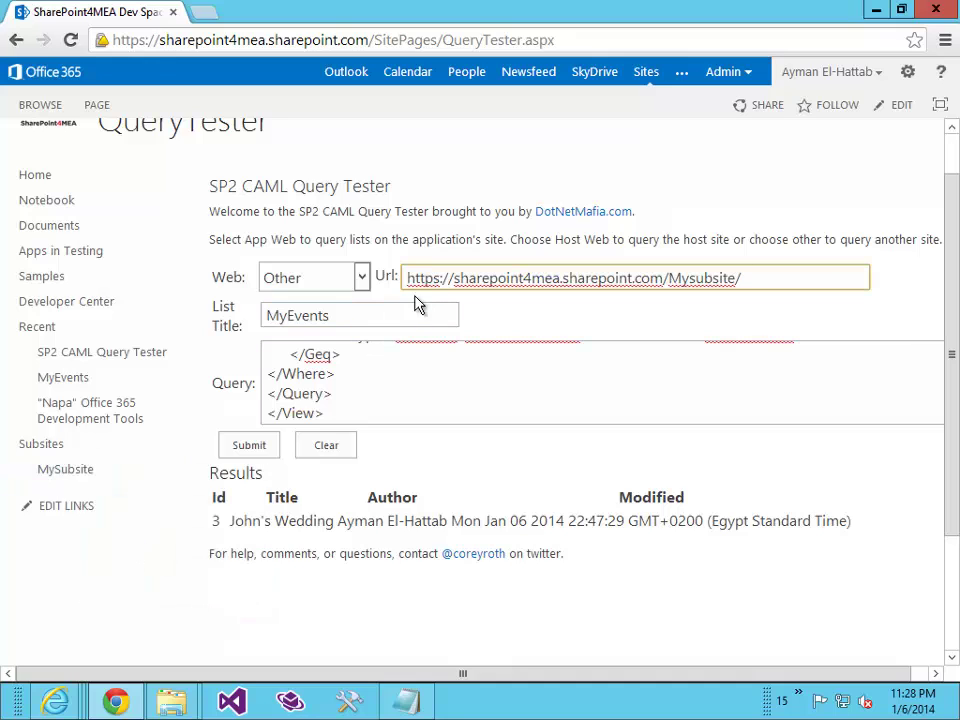
Set the list title to Documents and submit an emptied CAML query against that list on the subsite
drag(394, 312, 238, 313)
text(Documents)
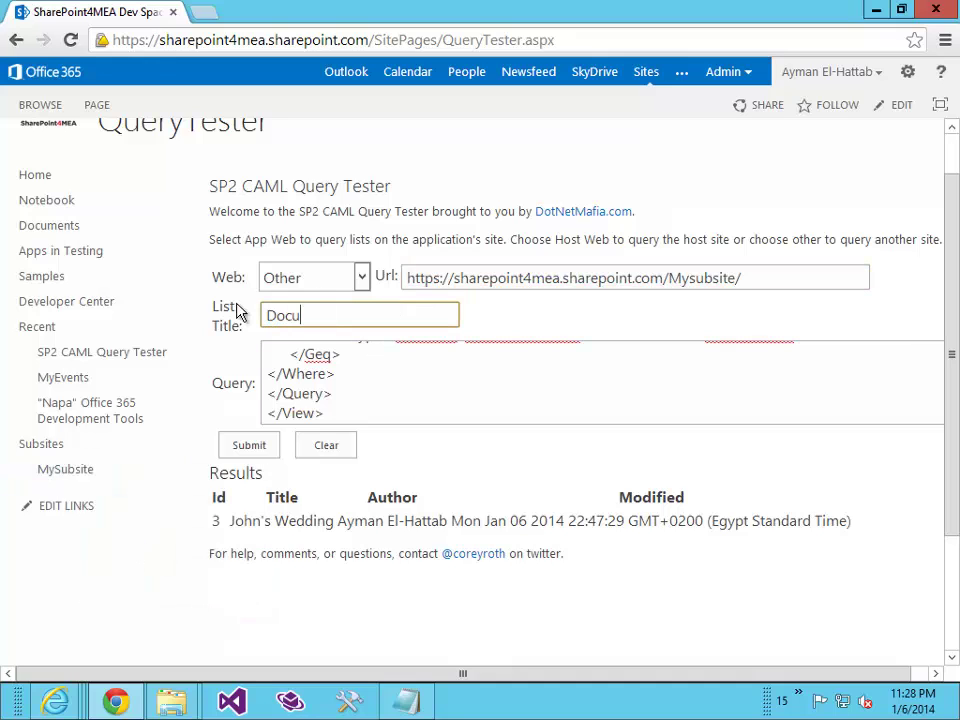
click(294, 413)
key(ctrl+a)
key(Delete)
click(264, 452)
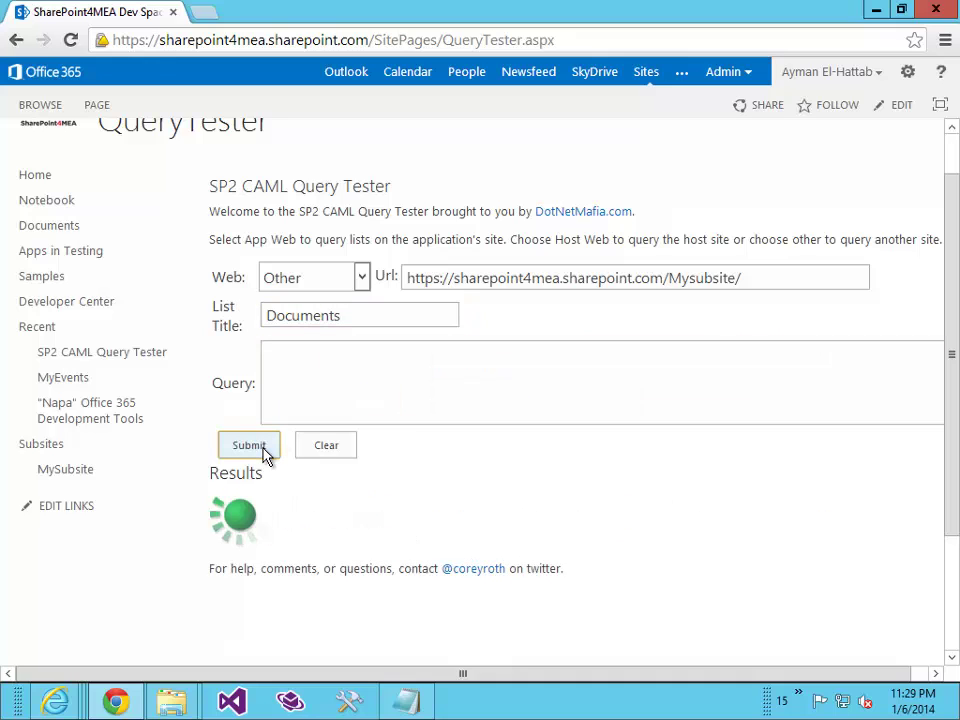